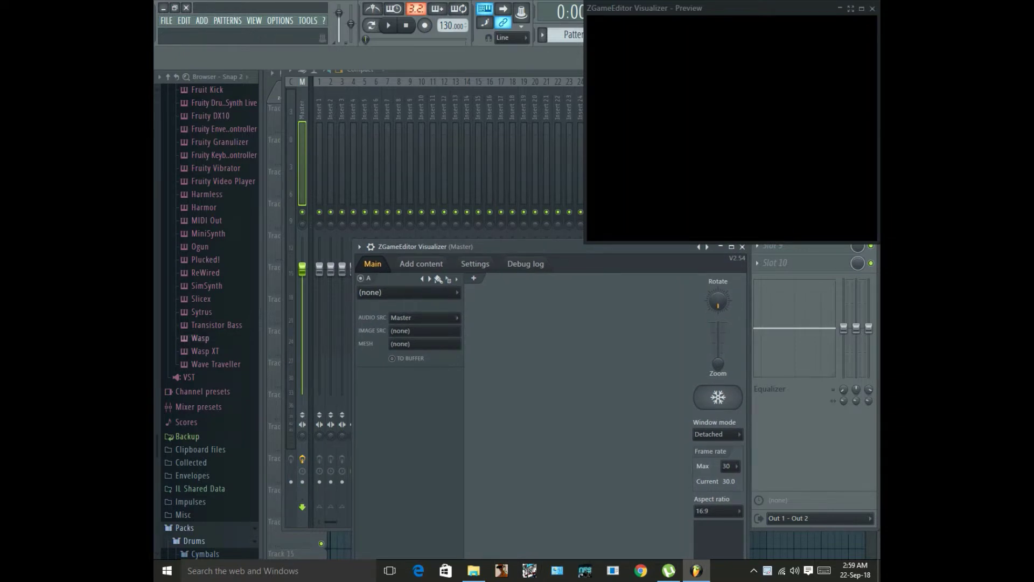
# Collapse the browser pane and stretch the ZGameEditor Visualizer window across the full workspace width
pyautogui.moveTo(262, 339); pyautogui.dragTo(158, 338)
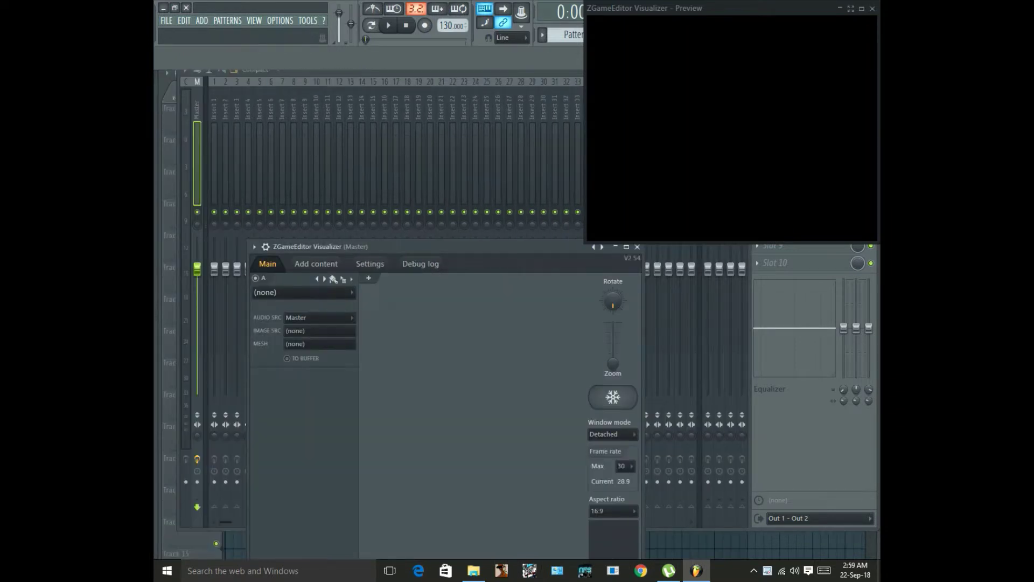
pyautogui.moveTo(248, 408); pyautogui.dragTo(154, 409)
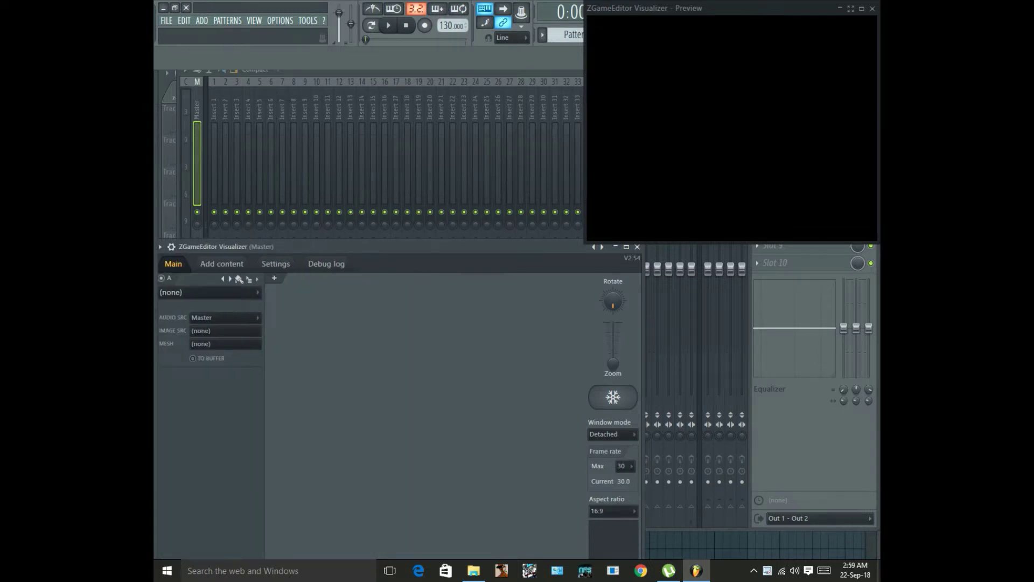
pyautogui.moveTo(644, 401); pyautogui.dragTo(879, 402)
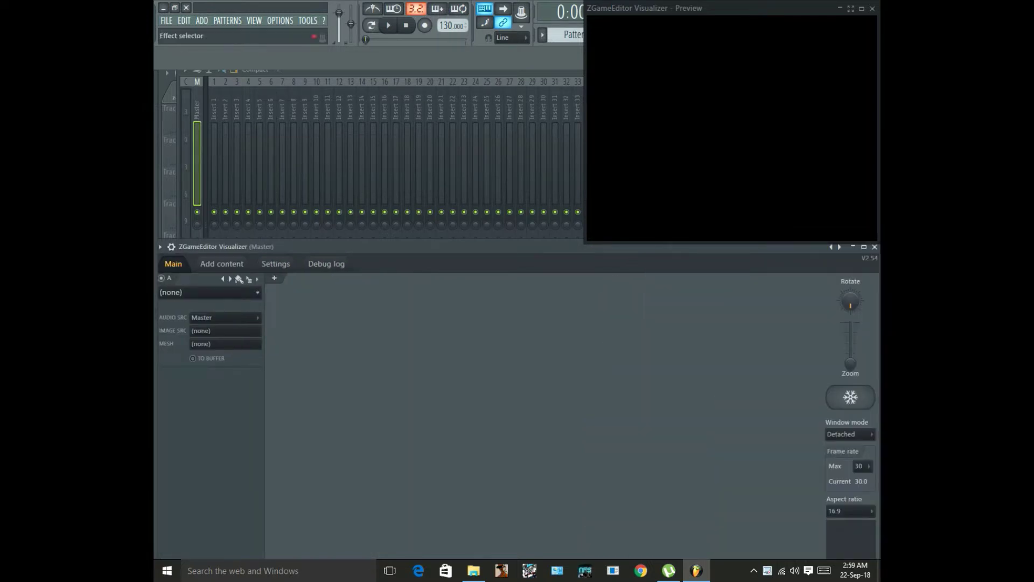
# Add the pictures logo with tramsparent.png and template6.jpg from the fl studio folder to the visualizer's image content
pyautogui.click(222, 264)
pyautogui.click(184, 302)
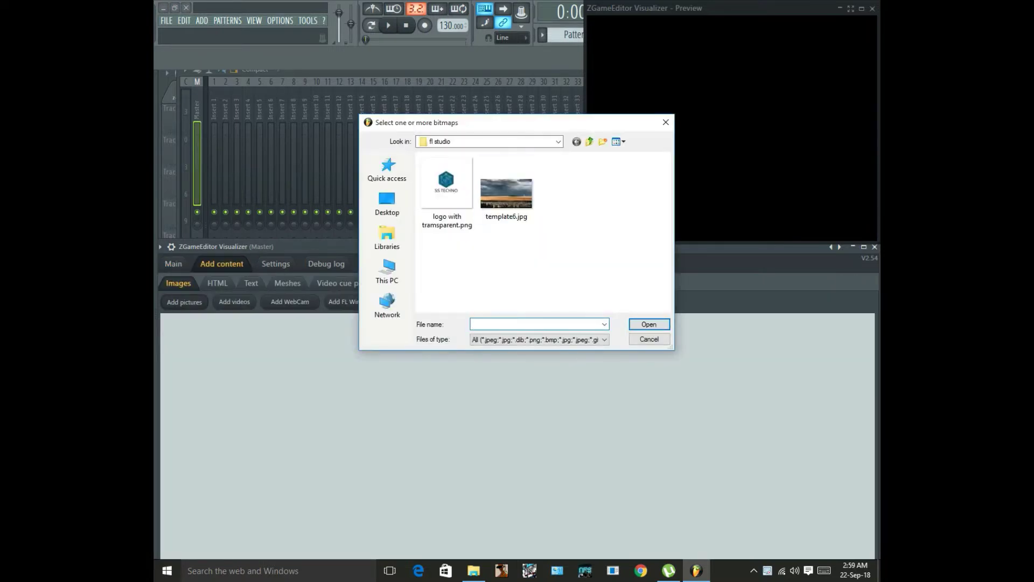
pyautogui.moveTo(571, 154); pyautogui.dragTo(388, 181)
pyautogui.click(649, 323)
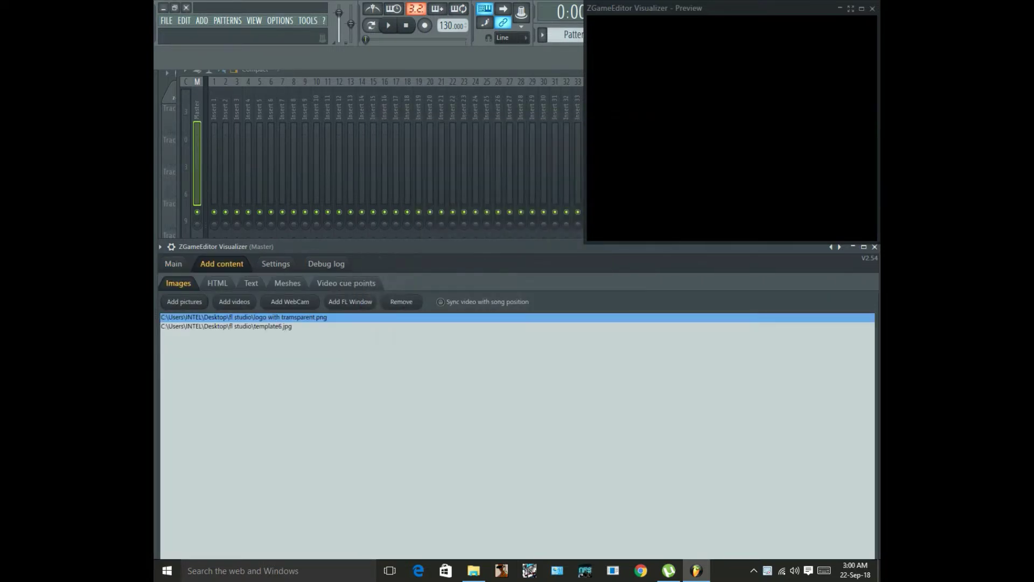
# Set layer A to the Image effect with template6.jpg at maximum size, and shrink the preview window to fit the picture
pyautogui.click(173, 264)
pyautogui.click(190, 293)
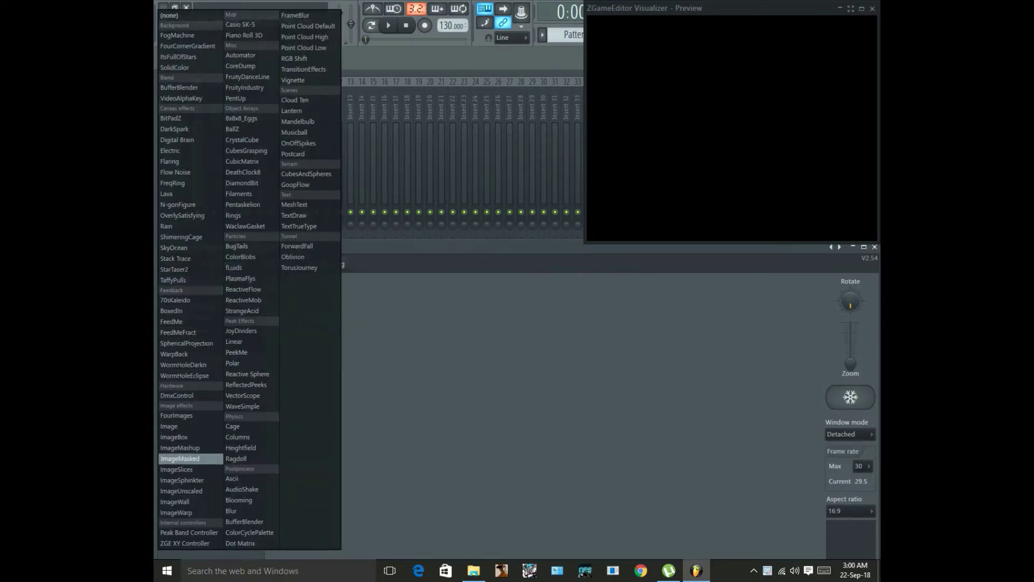
pyautogui.click(169, 426)
pyautogui.click(205, 317)
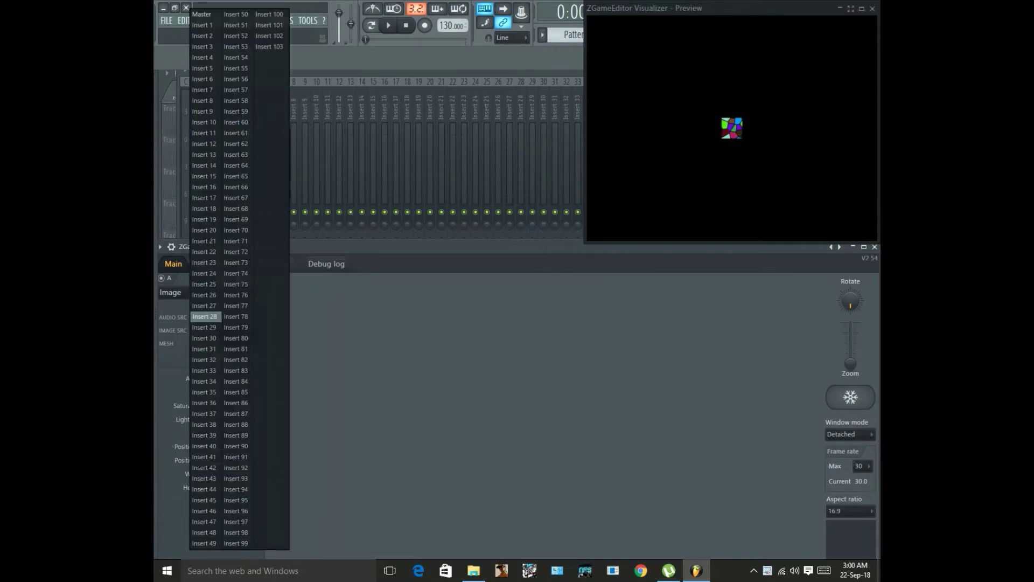
pyautogui.click(205, 328)
pyautogui.click(210, 331)
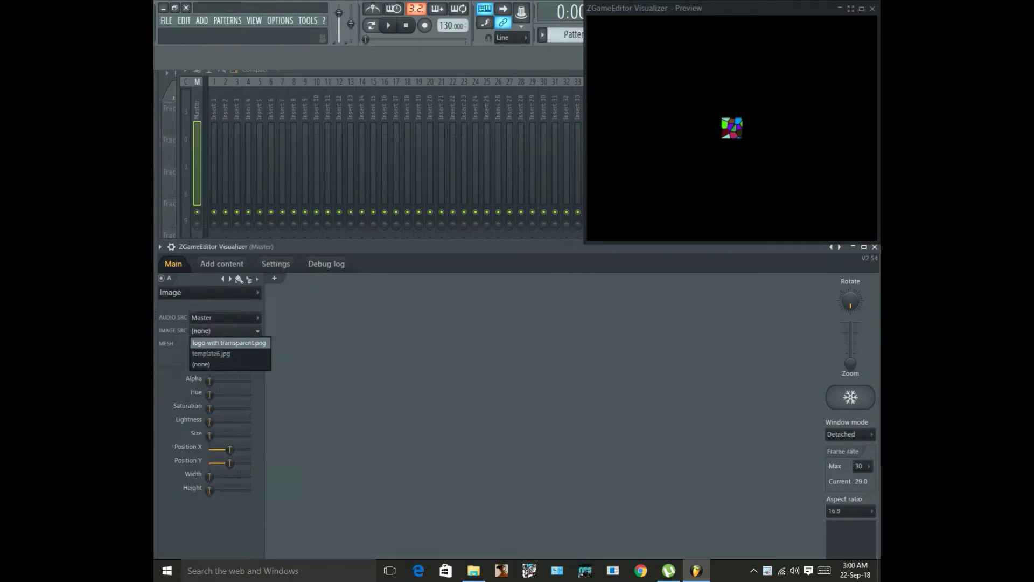
pyautogui.click(211, 353)
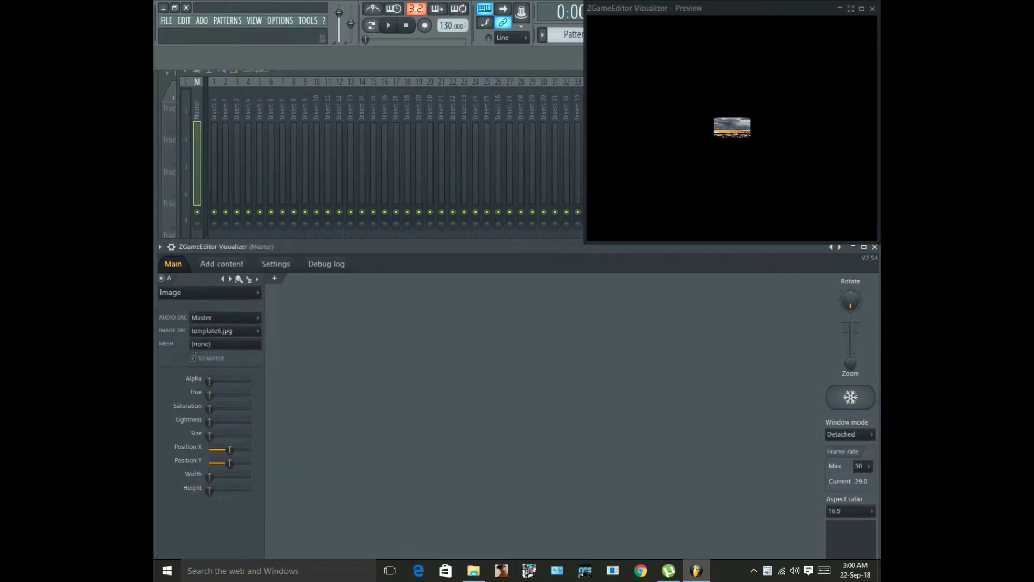
pyautogui.moveTo(209, 435); pyautogui.dragTo(250, 435)
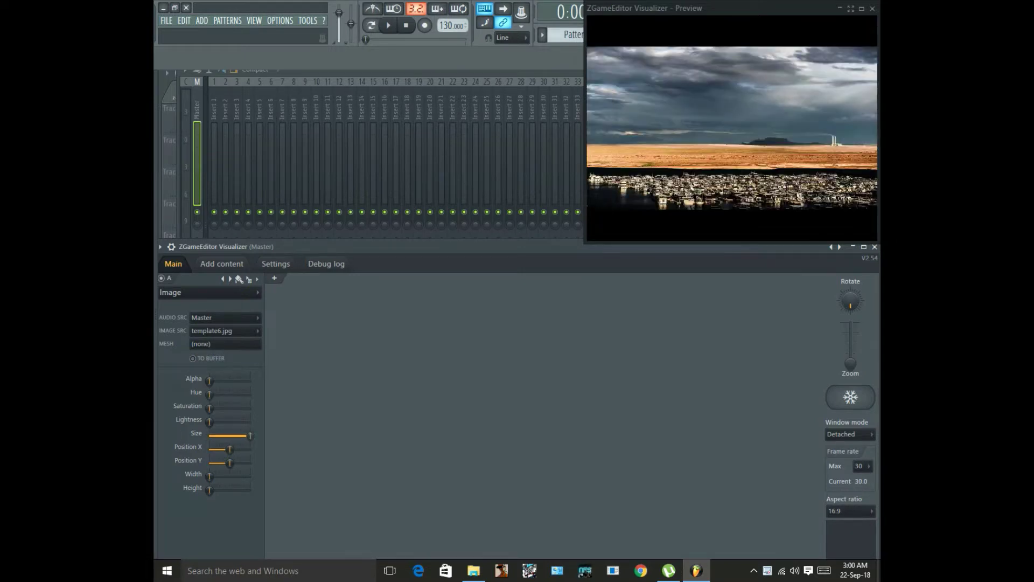
pyautogui.moveTo(585, 243); pyautogui.dragTo(583, 185)
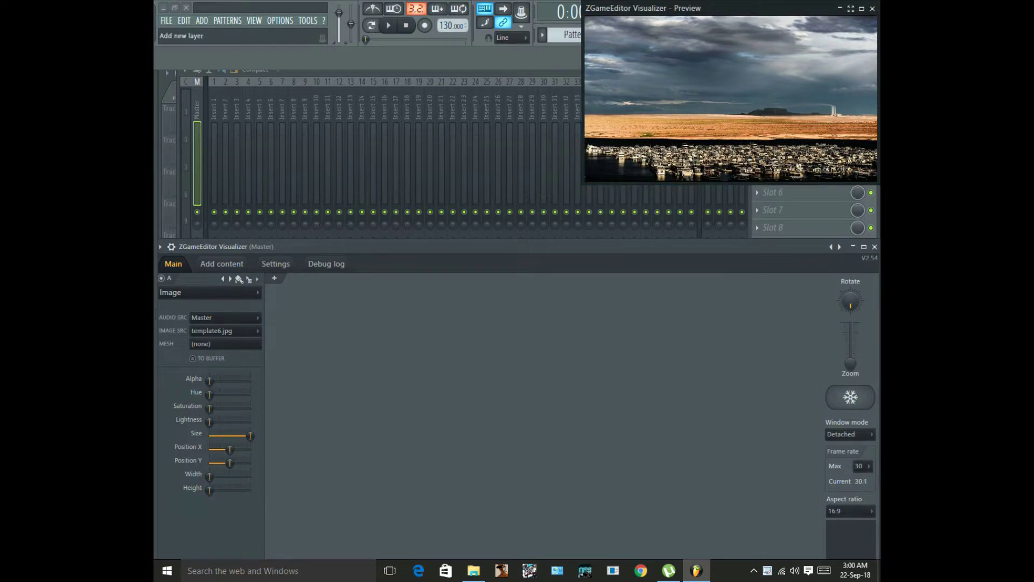
# Add layer B with the ItsFullOfStars effect and layer C with the FogMachine effect
pyautogui.click(274, 277)
pyautogui.click(318, 292)
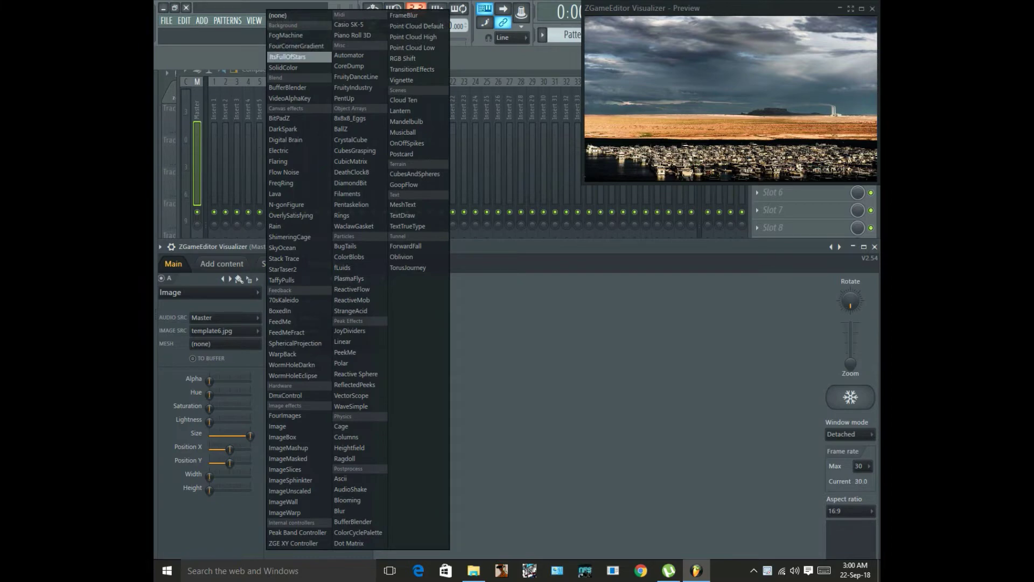
pyautogui.click(291, 57)
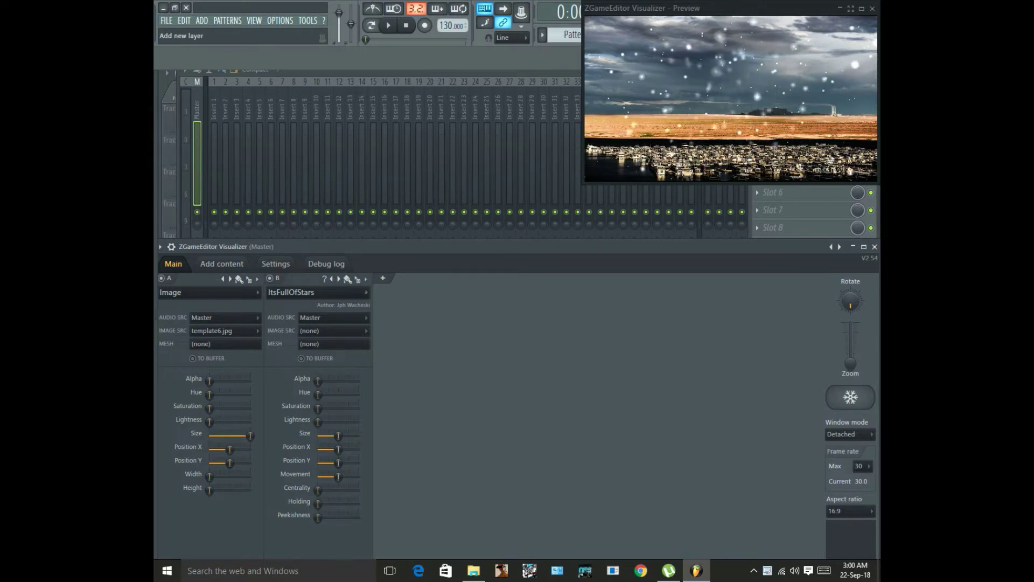
pyautogui.click(382, 278)
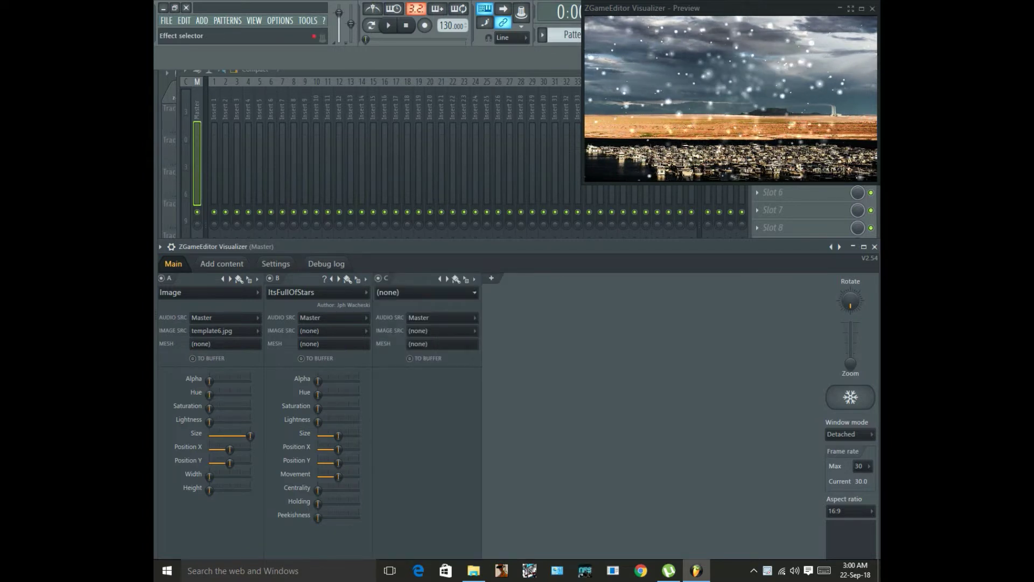
pyautogui.click(426, 292)
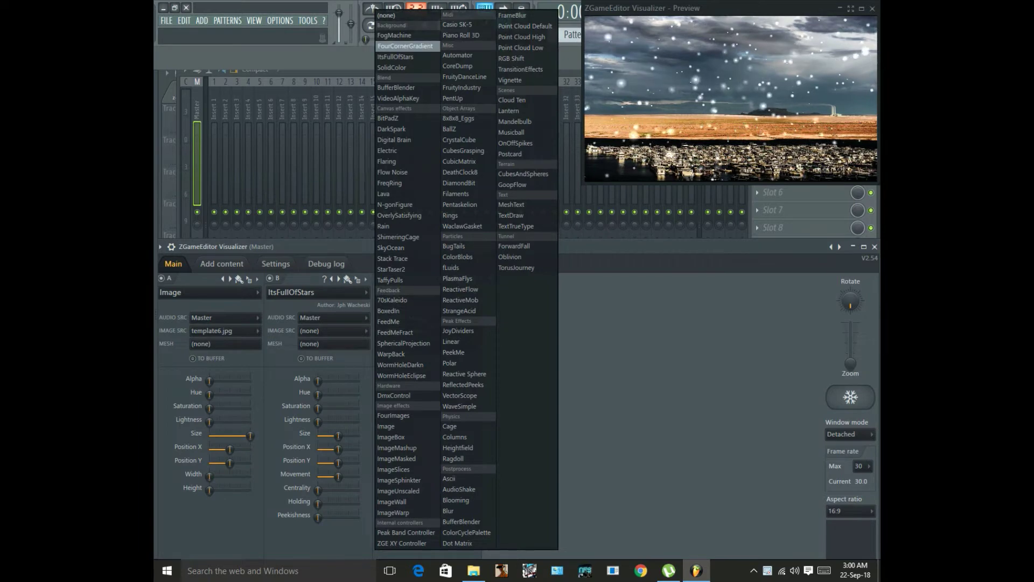
pyautogui.click(395, 35)
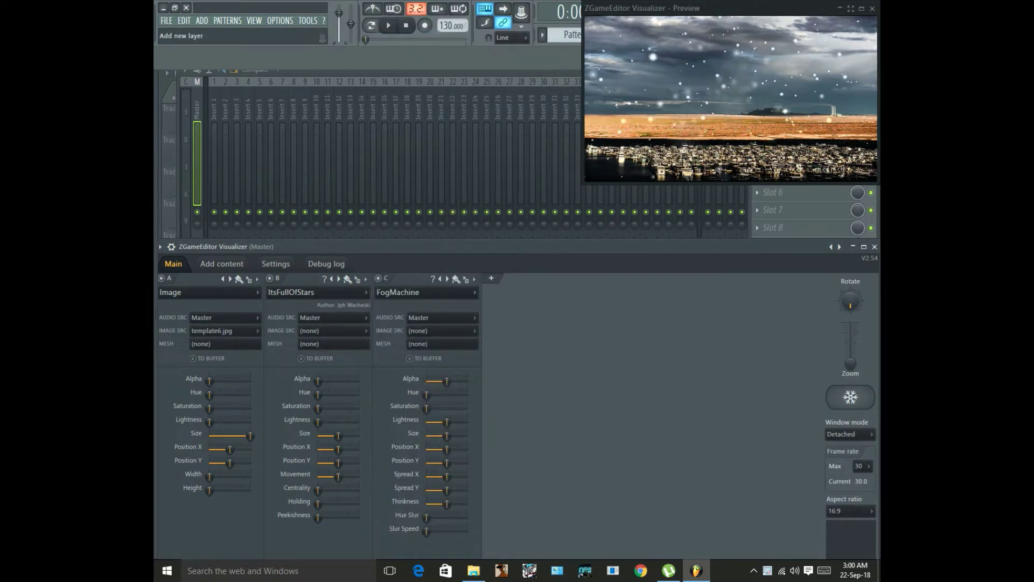
# Add layer D with the Polar peak effect
pyautogui.click(491, 278)
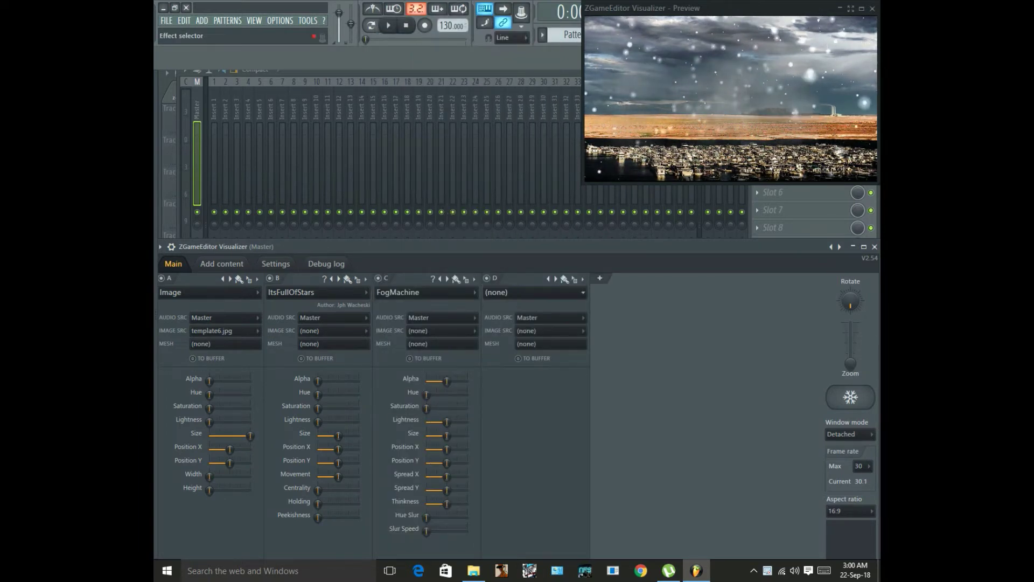
pyautogui.click(533, 292)
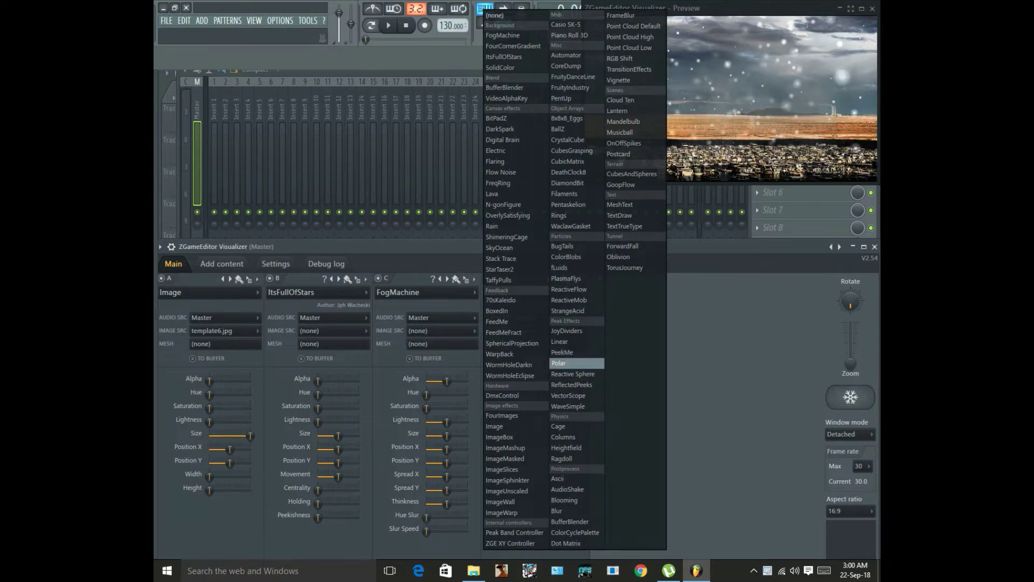
pyautogui.click(568, 363)
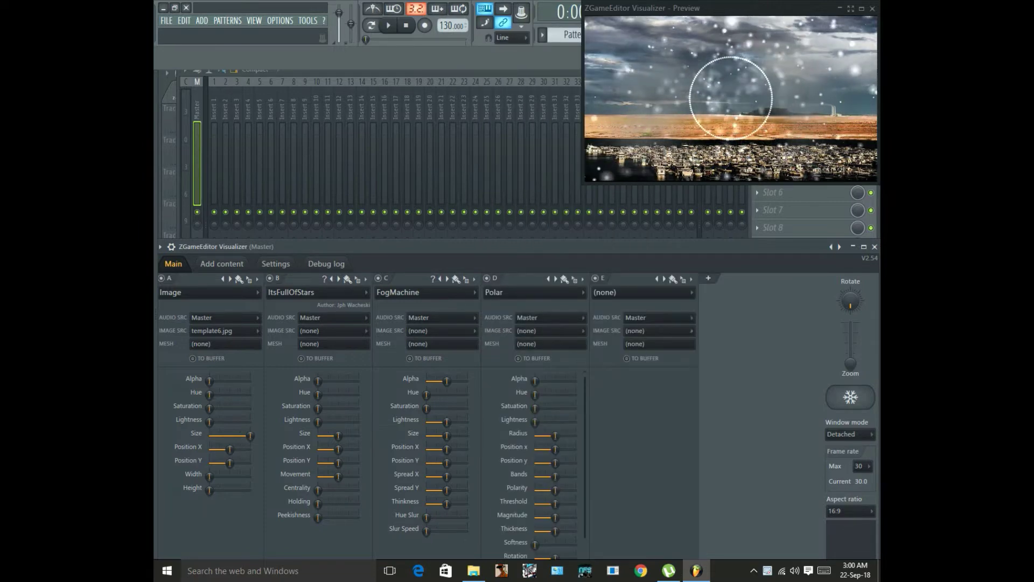
# Add layer E with the Image effect using logo with tramsparent.png, and enlarge the logo to fill the Polar ring
pyautogui.click(649, 318)
pyautogui.press('Escape')
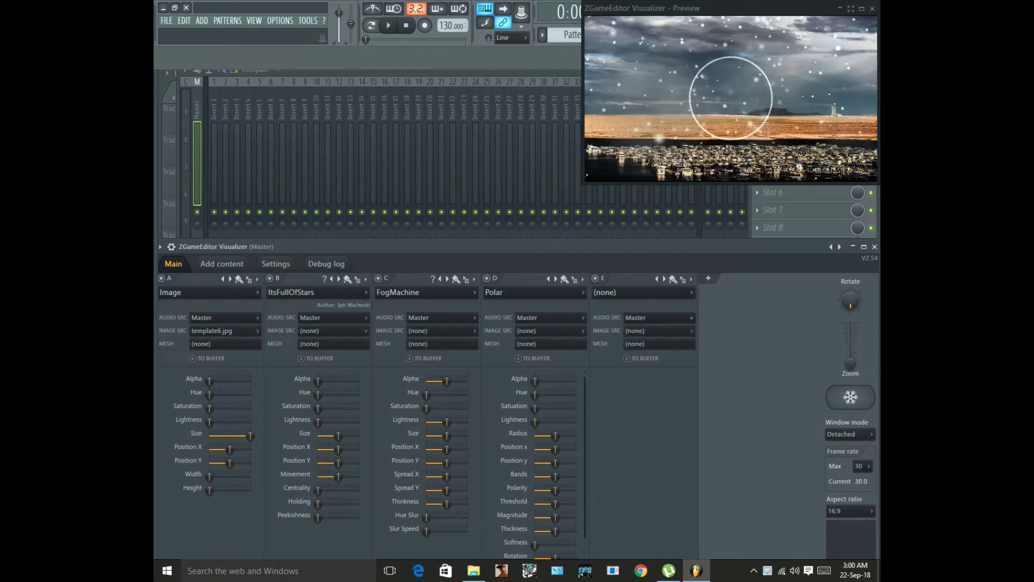
pyautogui.click(641, 292)
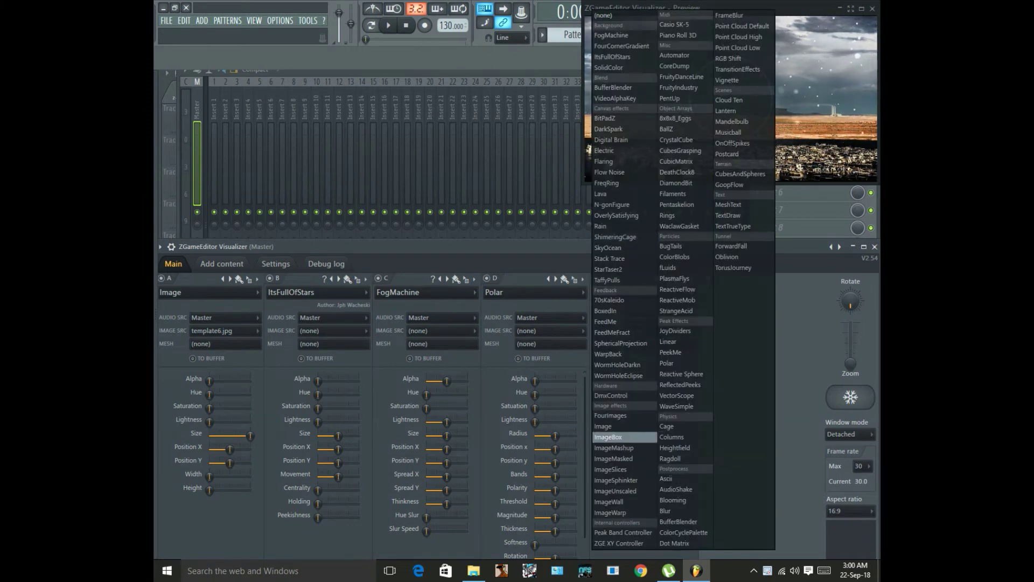
pyautogui.click(625, 426)
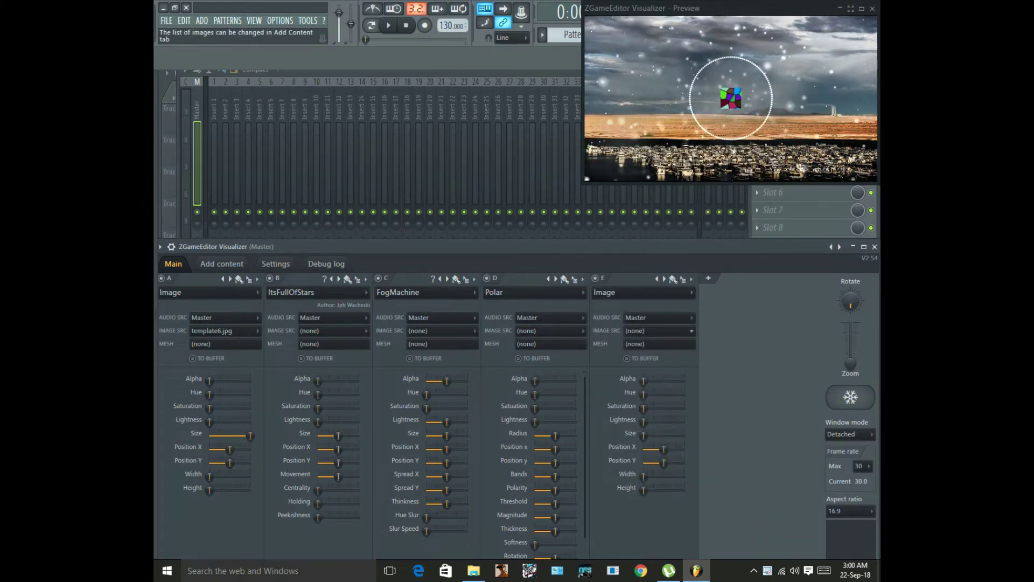
pyautogui.click(658, 330)
pyautogui.click(663, 343)
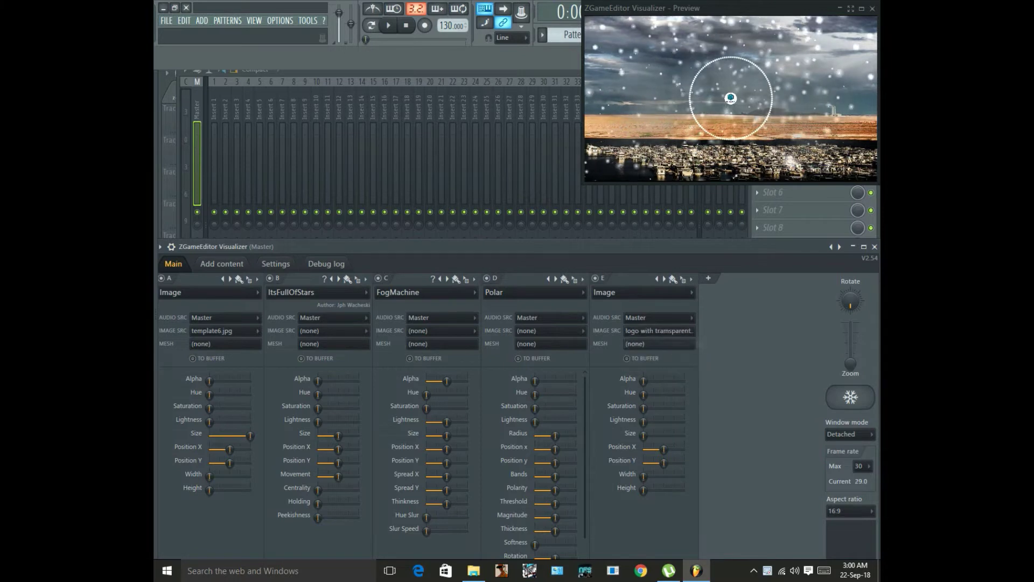
pyautogui.moveTo(643, 435); pyautogui.dragTo(682, 435)
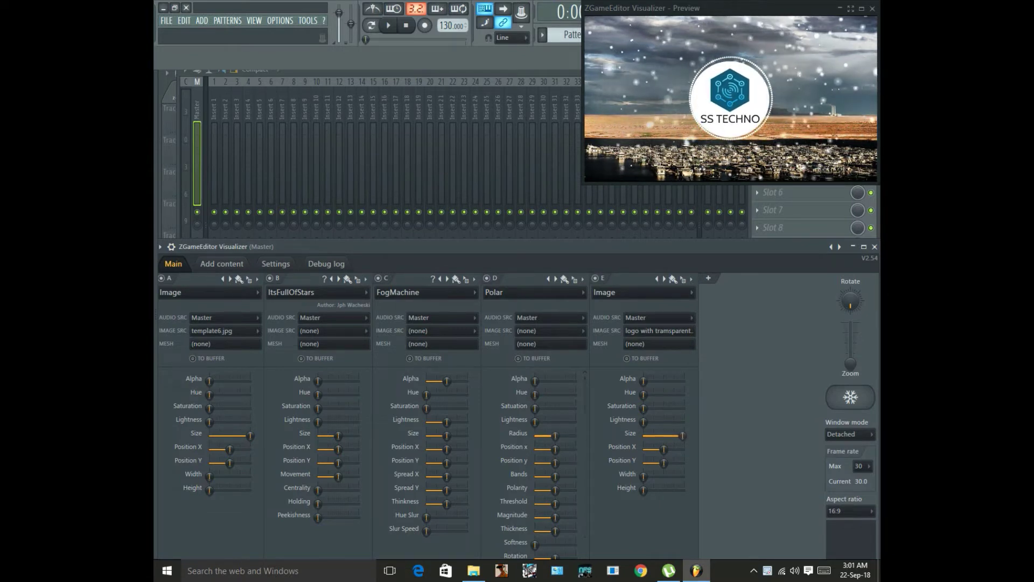
# Increase the Polar ring's radius slightly, enlarge the logo to match, and centre the ring horizontally around it
pyautogui.moveTo(555, 435); pyautogui.dragTo(561, 435)
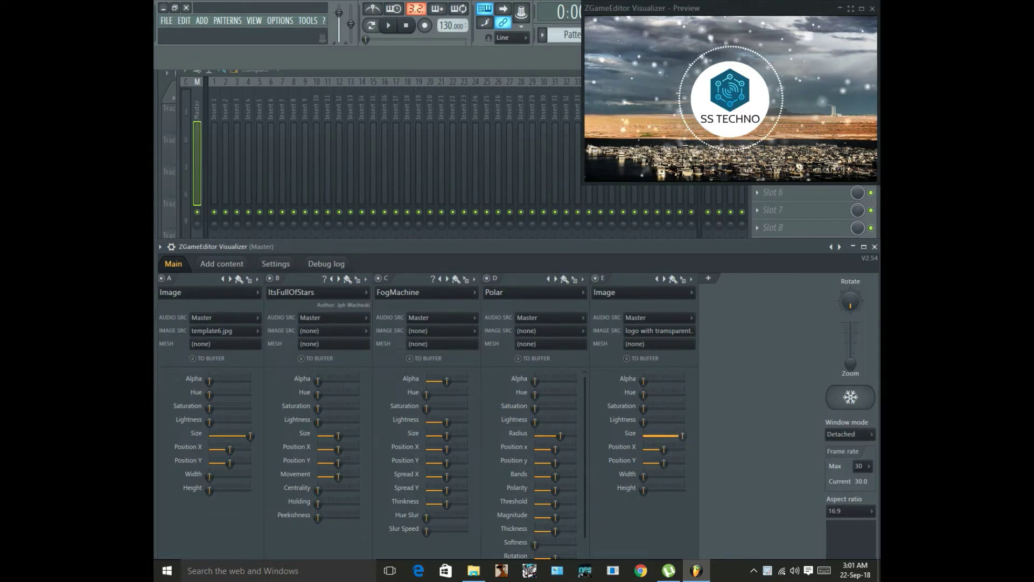
pyautogui.moveTo(681, 435); pyautogui.dragTo(684, 435)
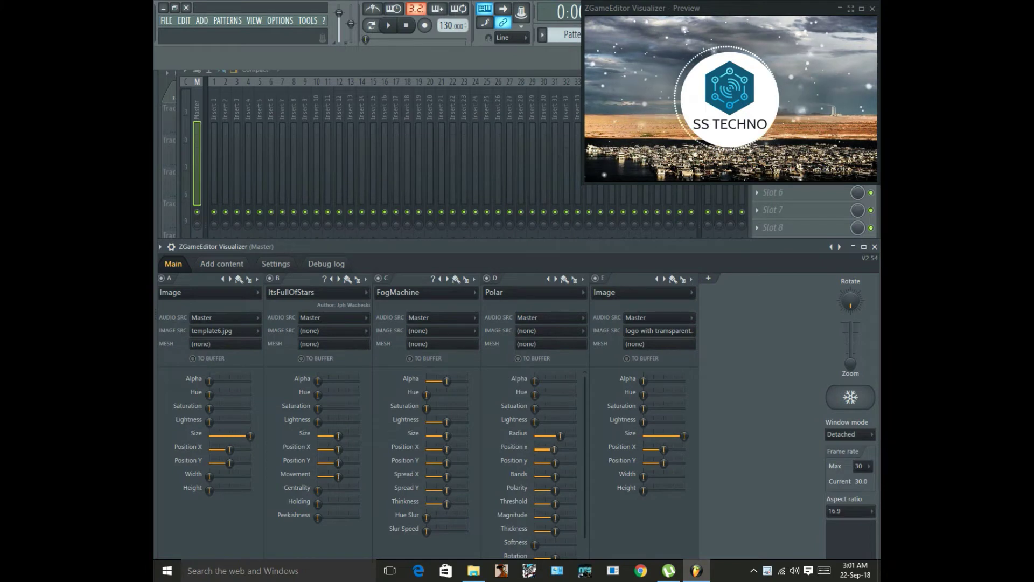
pyautogui.moveTo(554, 449); pyautogui.dragTo(555, 449)
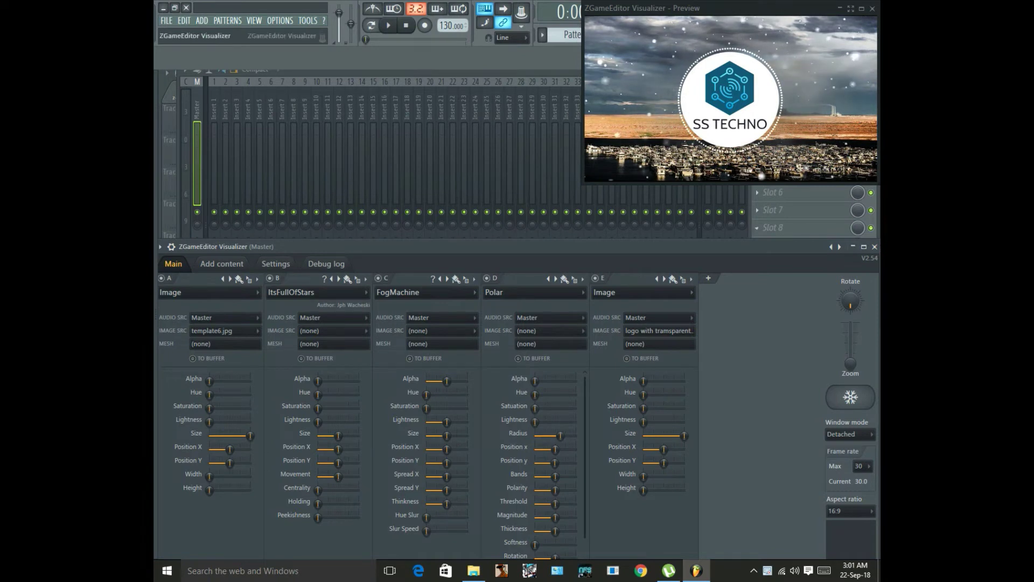
# Play the song and raise the Polar layer's hue and saturation to colour the ring magenta
pyautogui.press('space')
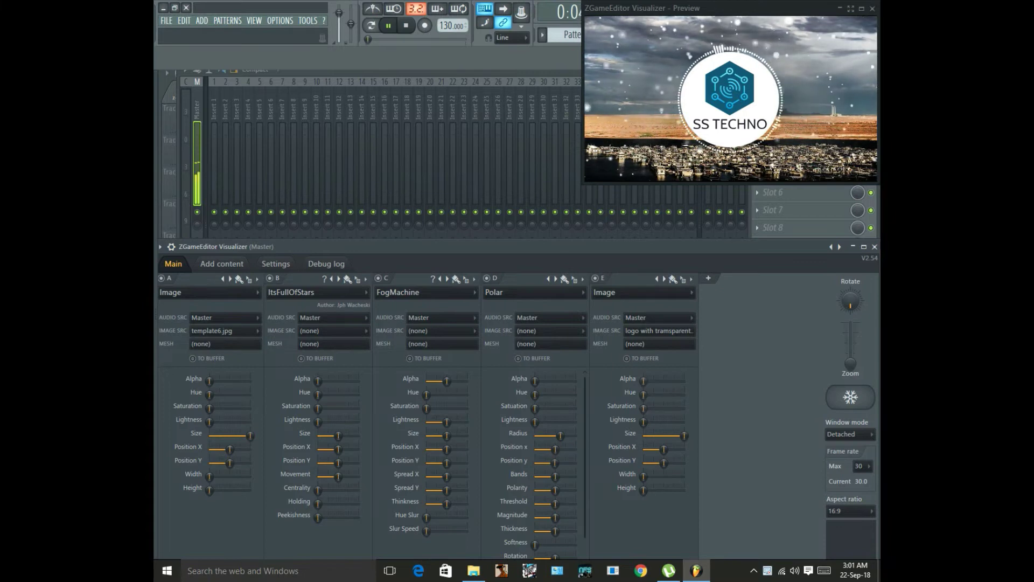
pyautogui.moveTo(644, 395)
pyautogui.mouseDown()
pyautogui.moveTo(671, 394)
pyautogui.moveTo(650, 408)
pyautogui.moveTo(674, 408)
pyautogui.moveTo(644, 408)
pyautogui.moveTo(644, 395)
pyautogui.mouseUp()
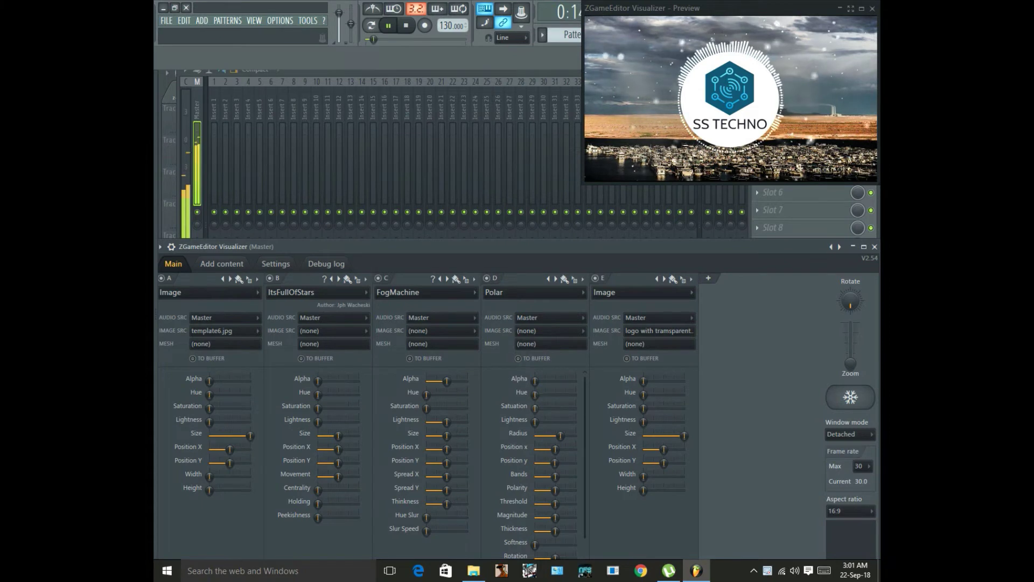
pyautogui.moveTo(535, 394); pyautogui.dragTo(567, 395)
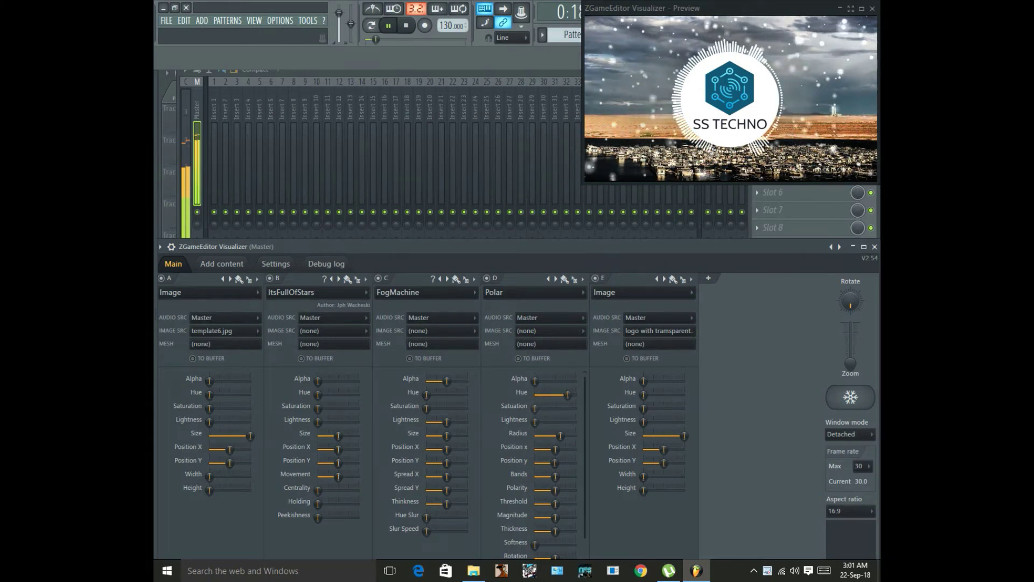
pyautogui.moveTo(534, 408); pyautogui.dragTo(569, 408)
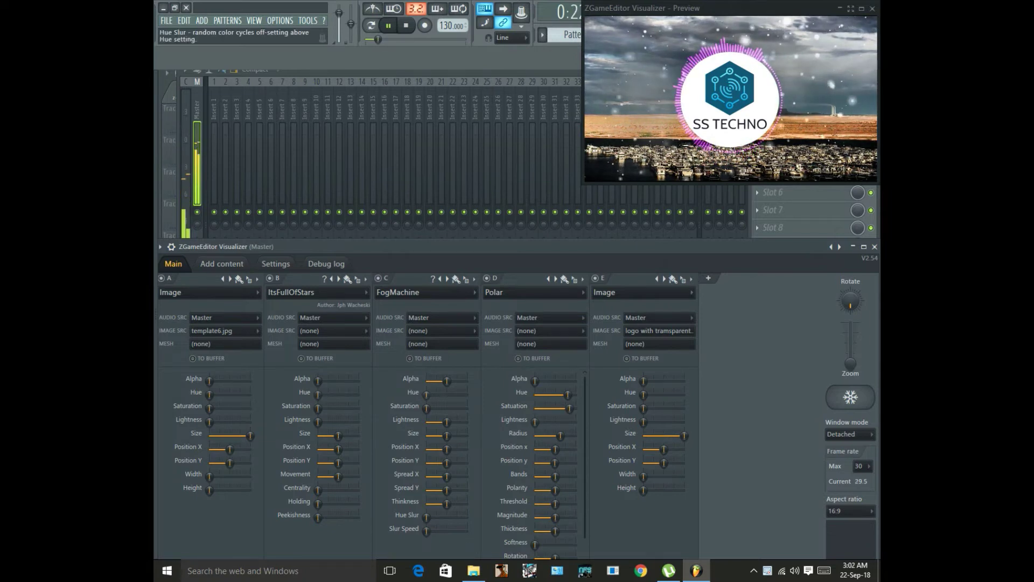
# Raise hue and saturation on the FogMachine and ItsFullOfStars layers to tint the fog purple and the stars red
pyautogui.moveTo(426, 394); pyautogui.dragTo(456, 394)
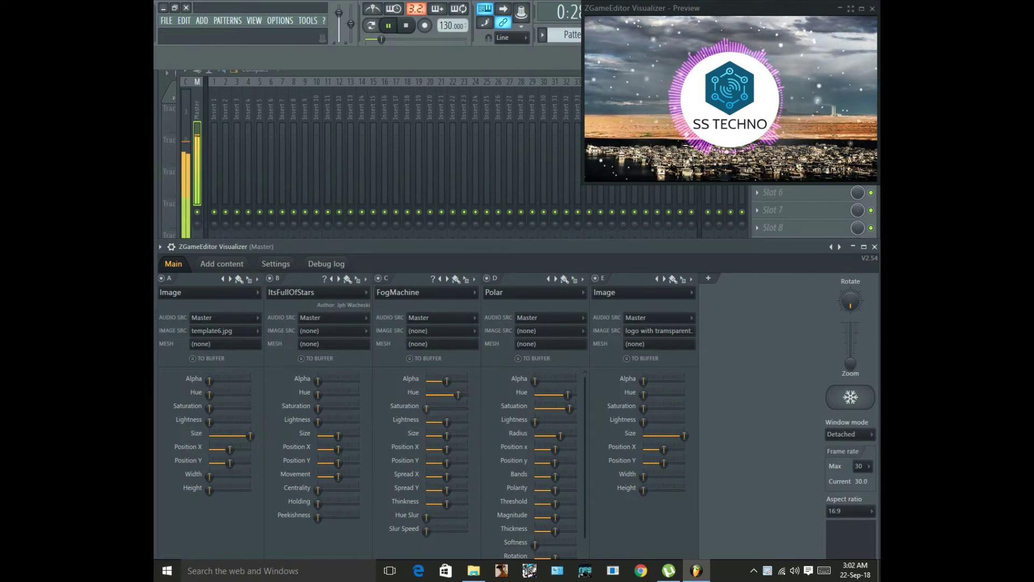
pyautogui.moveTo(426, 408); pyautogui.dragTo(456, 408)
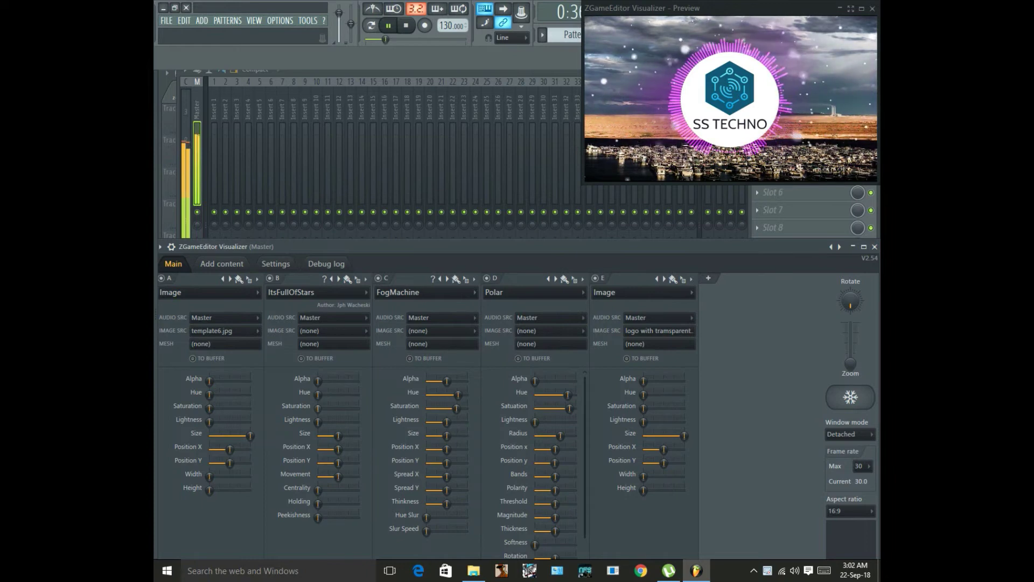
pyautogui.moveTo(318, 408); pyautogui.dragTo(359, 395)
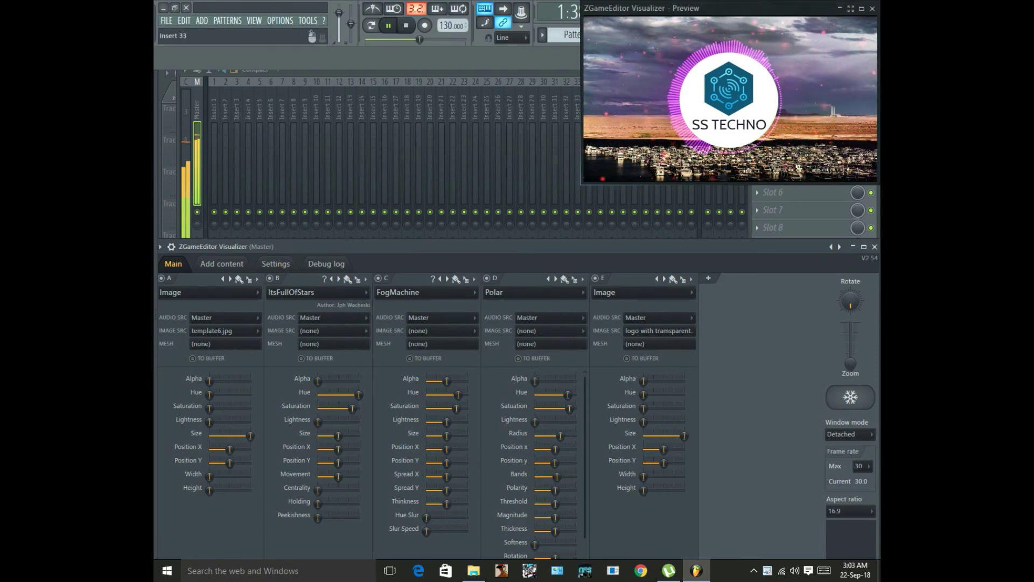
# Enlarge the visualizer preview window
pyautogui.moveTo(581, 184); pyautogui.dragTo(501, 291)
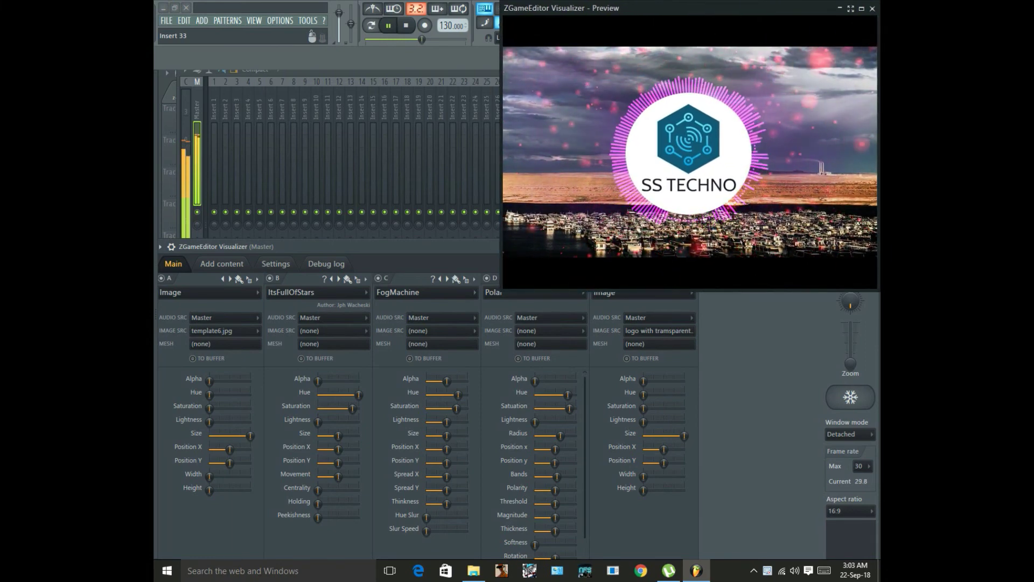